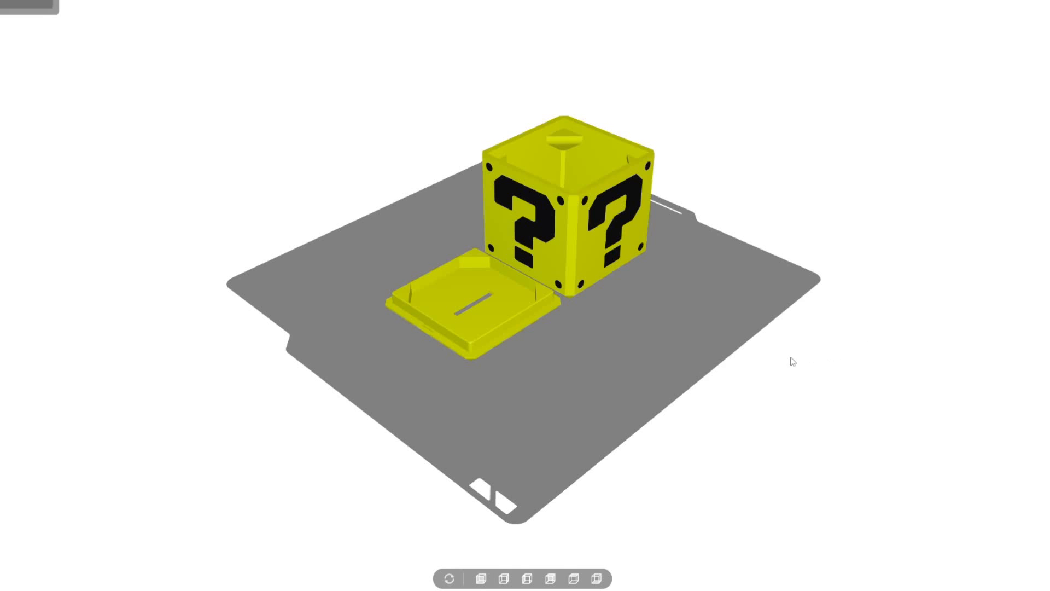
Orbit the view so the finished question block faces forward
mouse_move(793, 358)
left_mouse_down()
mouse_move(827, 349)
mouse_move(779, 347)
mouse_move(690, 370)
mouse_move(678, 430)
mouse_move(686, 413)
mouse_move(772, 378)
left_mouse_up()
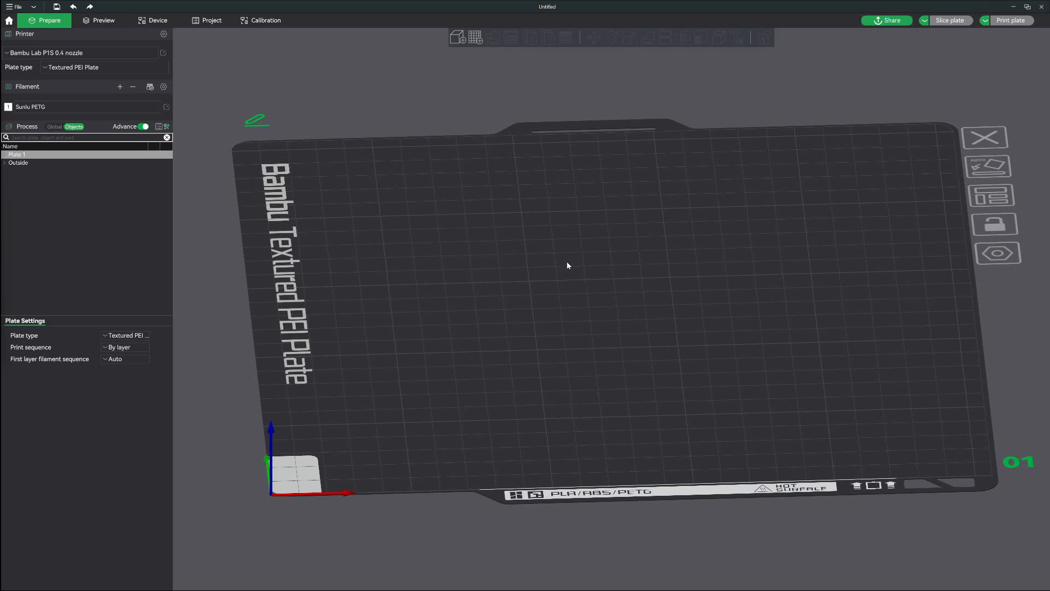
Add a cube primitive to the build plate from the plate's context menu
right_click(530, 261)
mouse_move(558, 286)
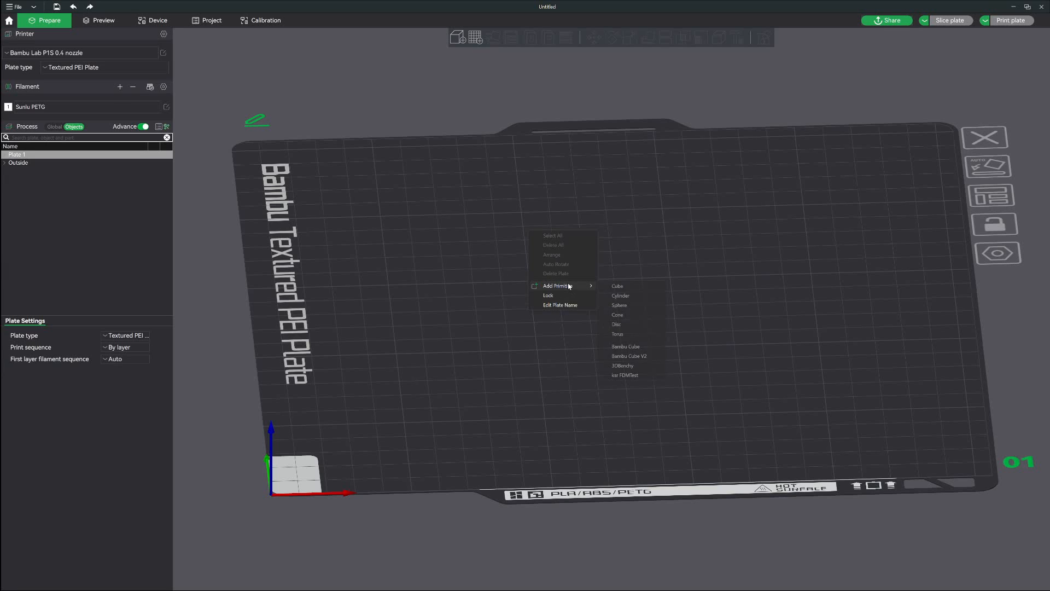
right_click(447, 310)
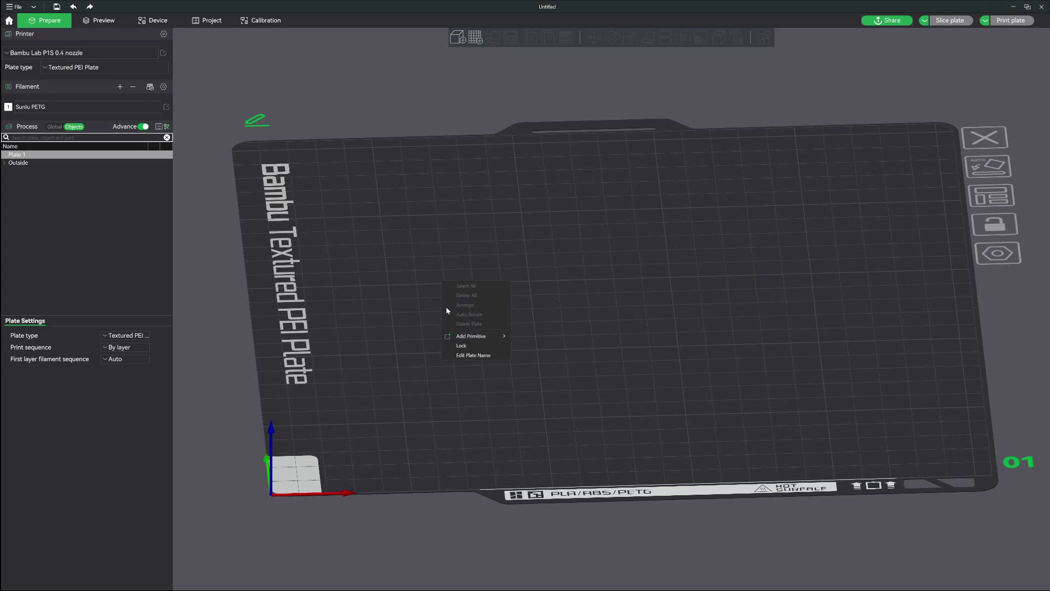
right_click(536, 256)
mouse_move(471, 336)
left_click(628, 281)
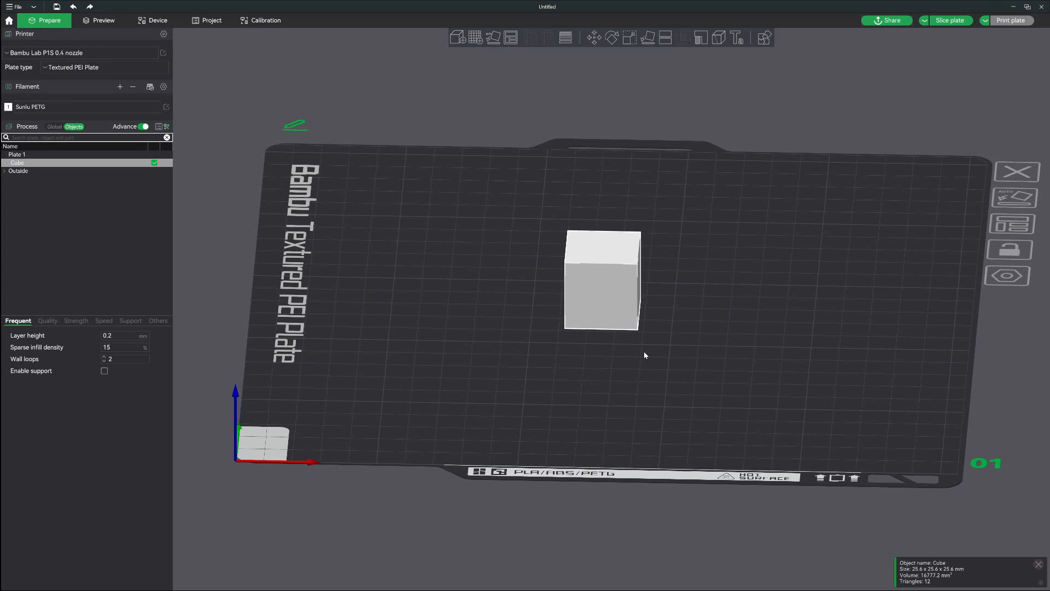
Scale the cube to X 25, Y 25, Z 15 mm
left_click(629, 42)
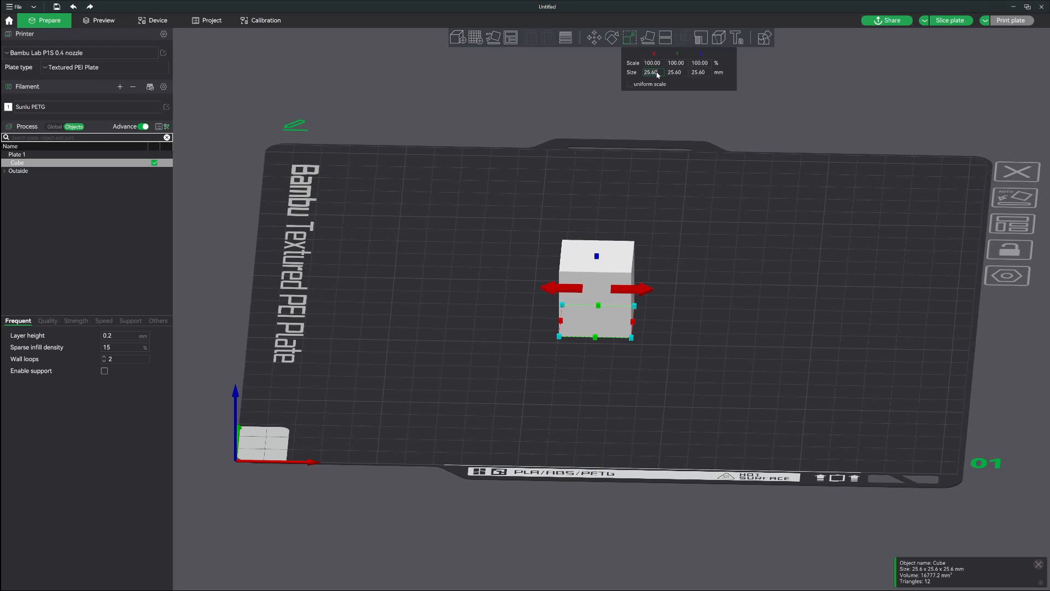
type("25")
key("Tab")
type("25")
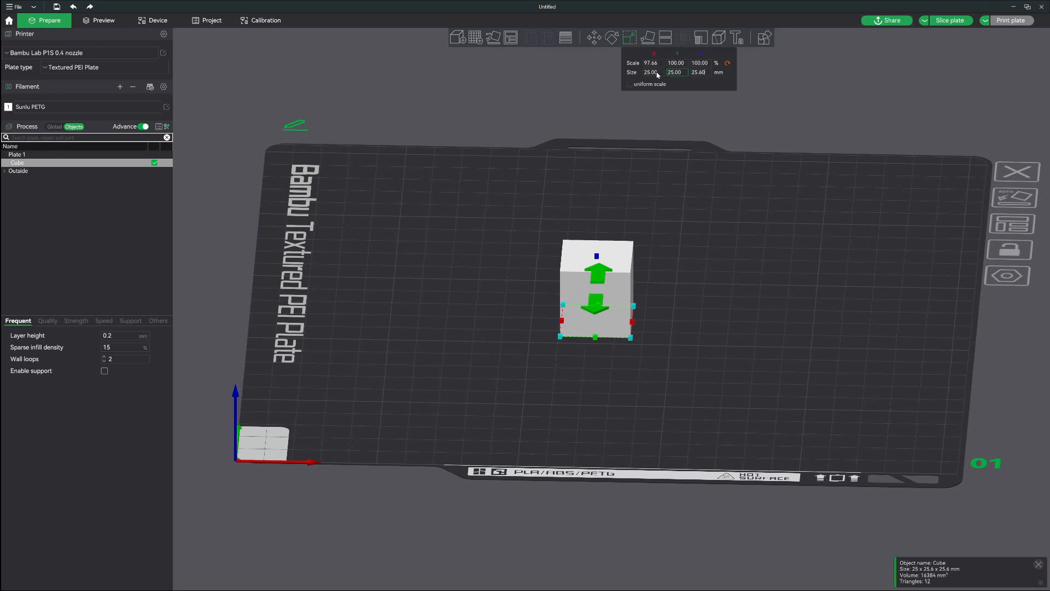
key("Tab")
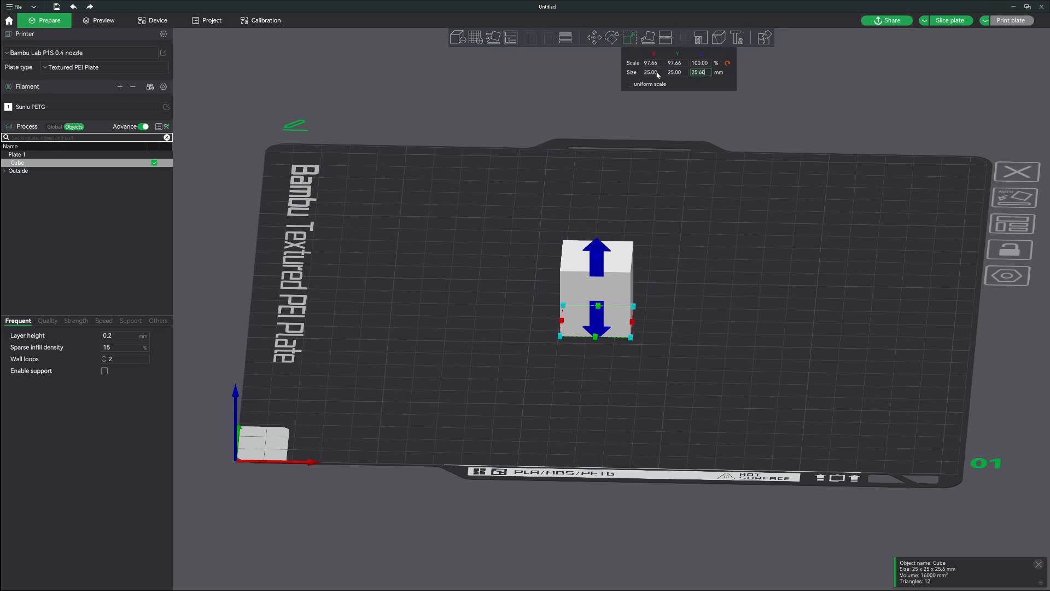
type("15")
key("Return")
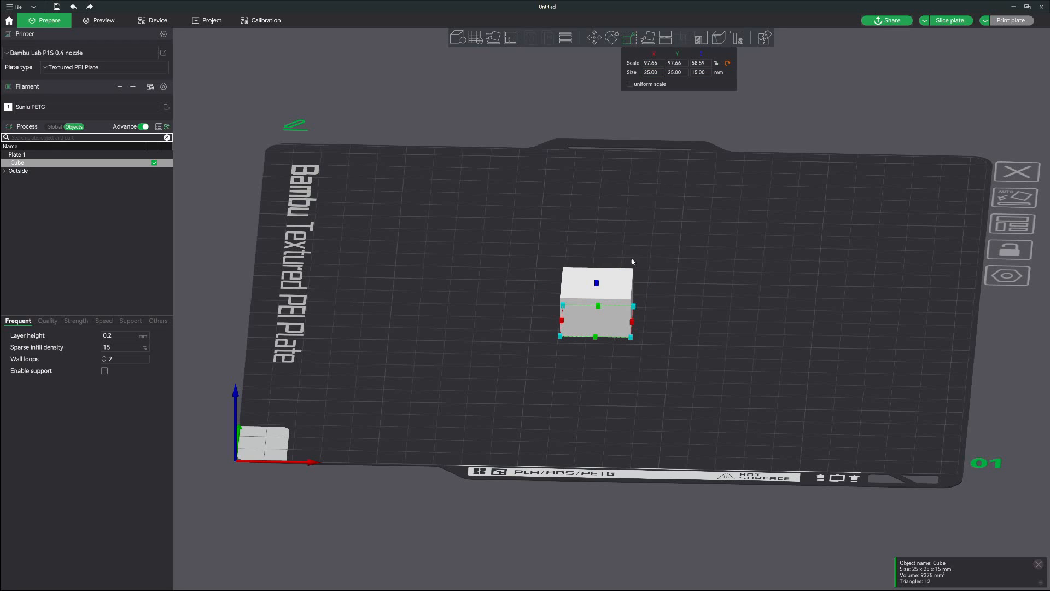
mouse_move(641, 277)
left_mouse_down()
mouse_move(678, 352)
mouse_move(600, 295)
left_mouse_up()
left_click(668, 353)
Add a generic cylinder to the cube as a negative part for the cavity
left_click_drag(667, 323, 645, 329)
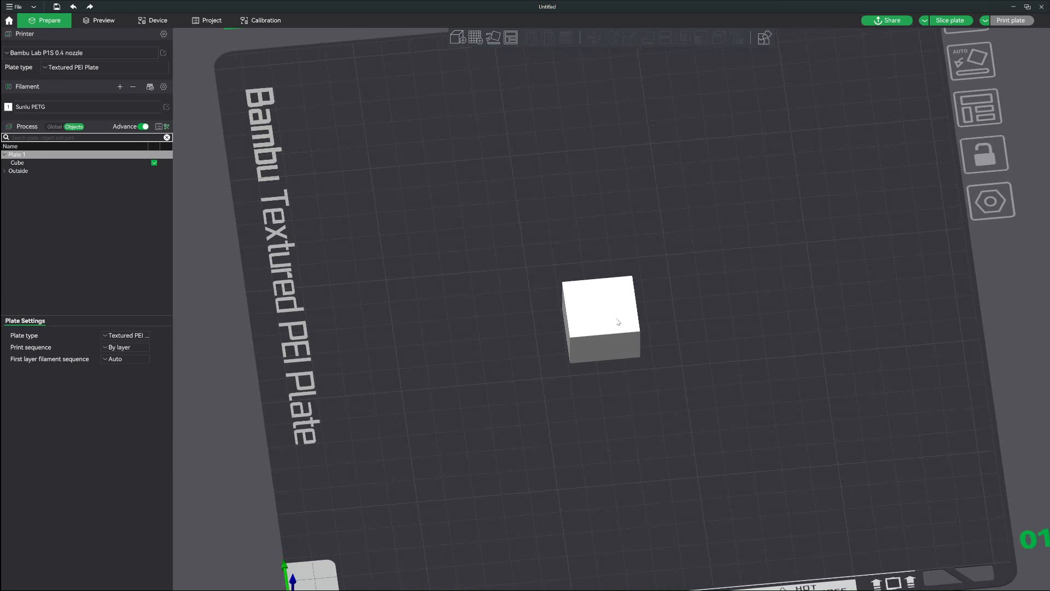
right_click(620, 278)
left_click(664, 334)
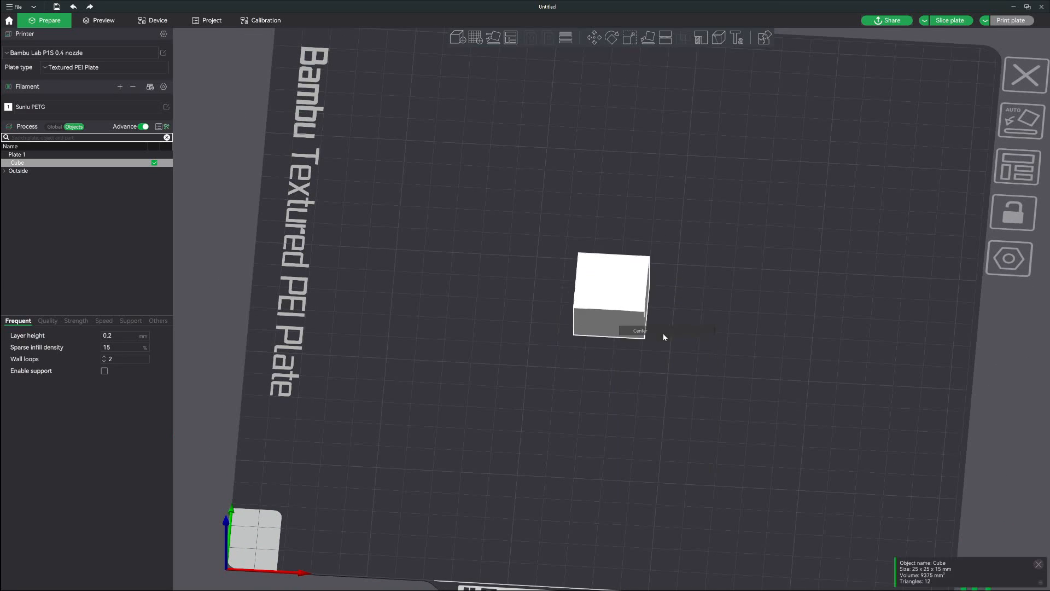
left_click_drag(671, 337, 594, 288)
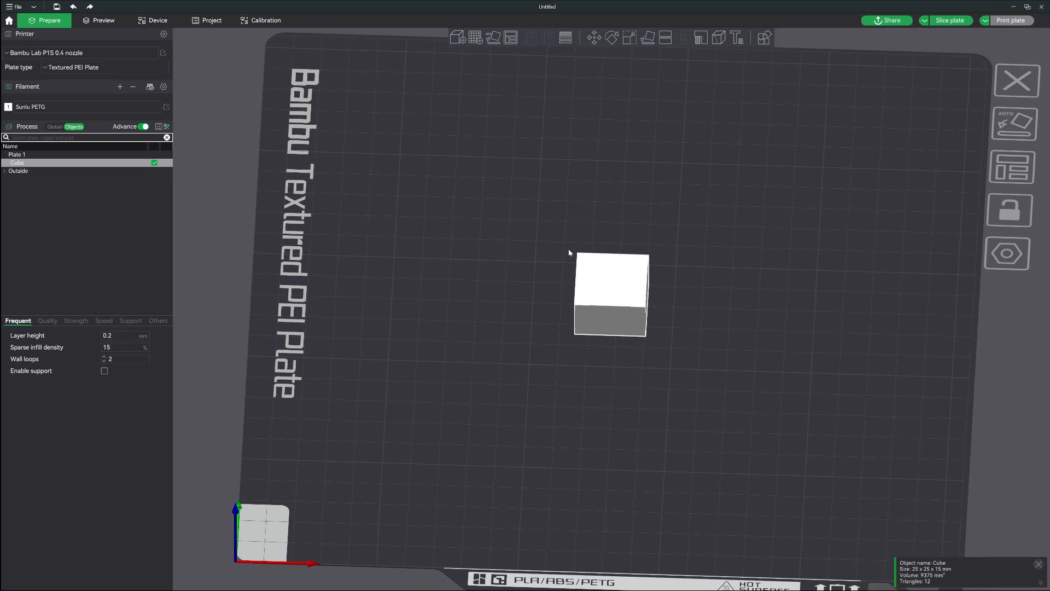
right_click(599, 282)
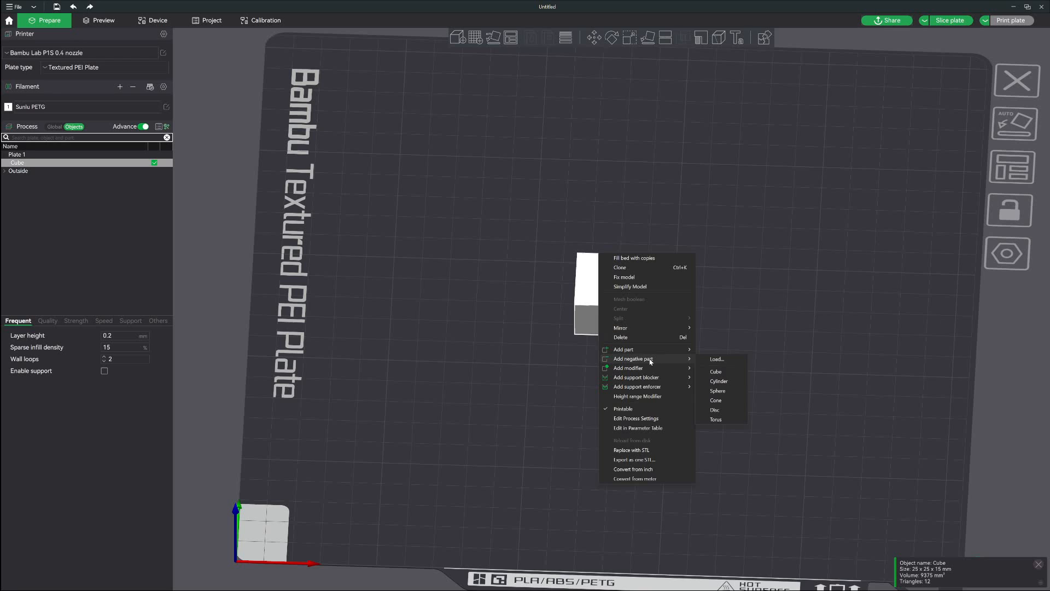
mouse_move(633, 359)
left_click(719, 380)
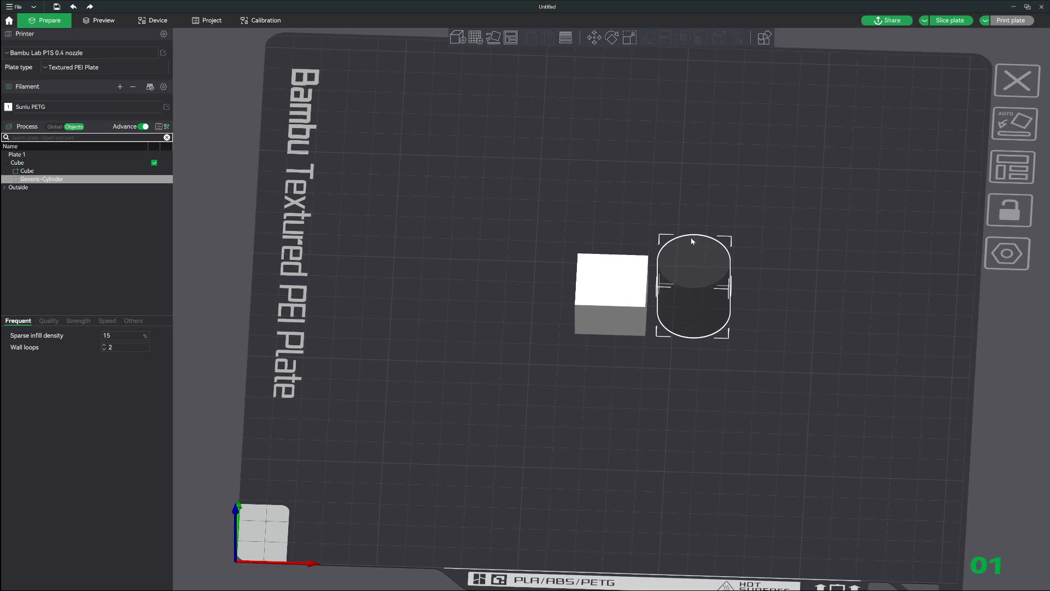
Scale the cylinder cutout to about 10 × 10 × 5.25 mm
left_click(630, 38)
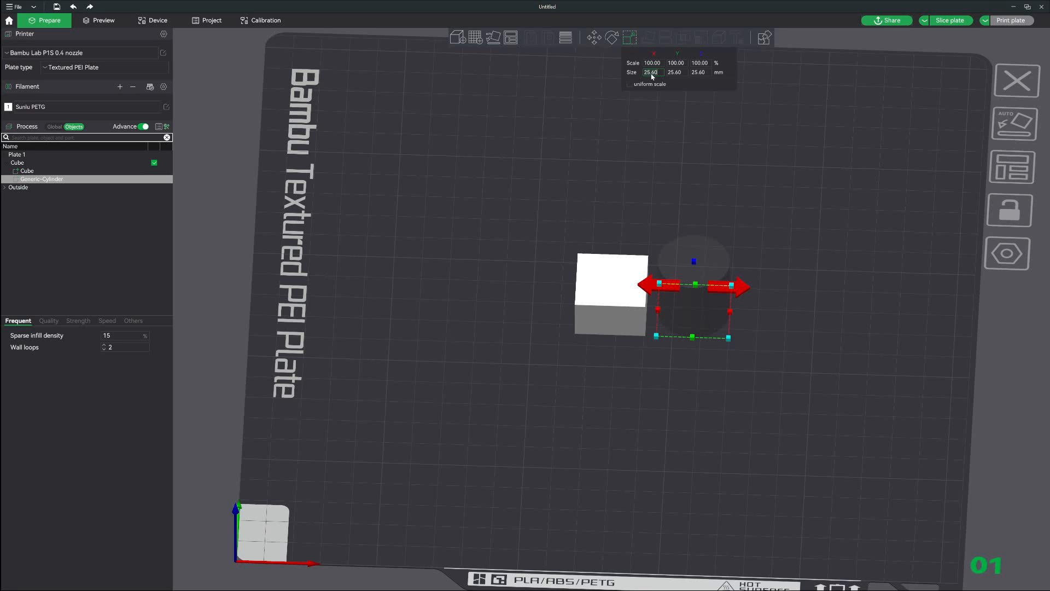
type("10.25")
key("Tab")
type("10")
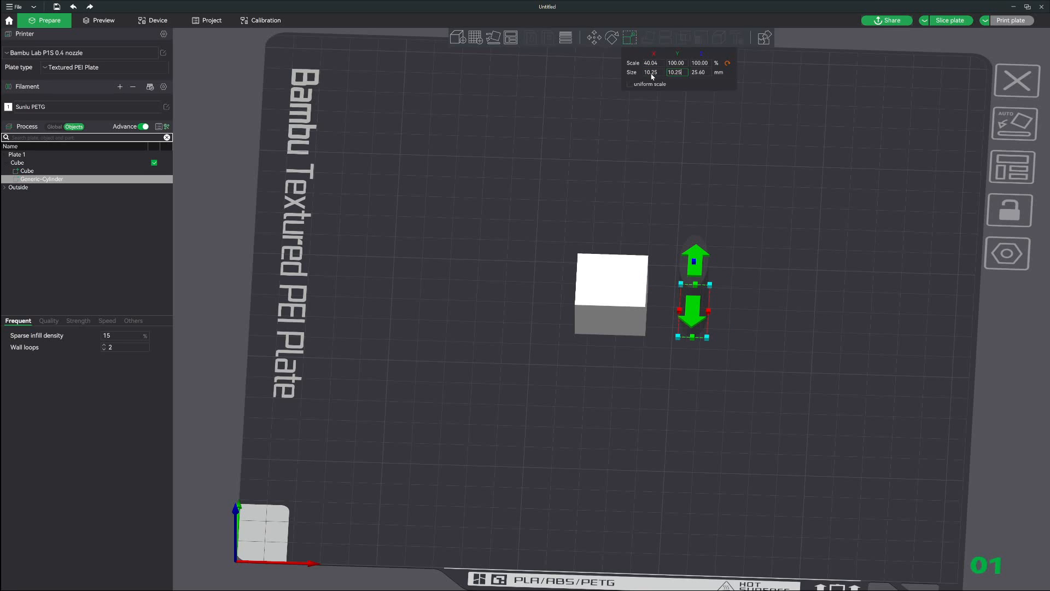
key("Tab")
type("5")
key("Return")
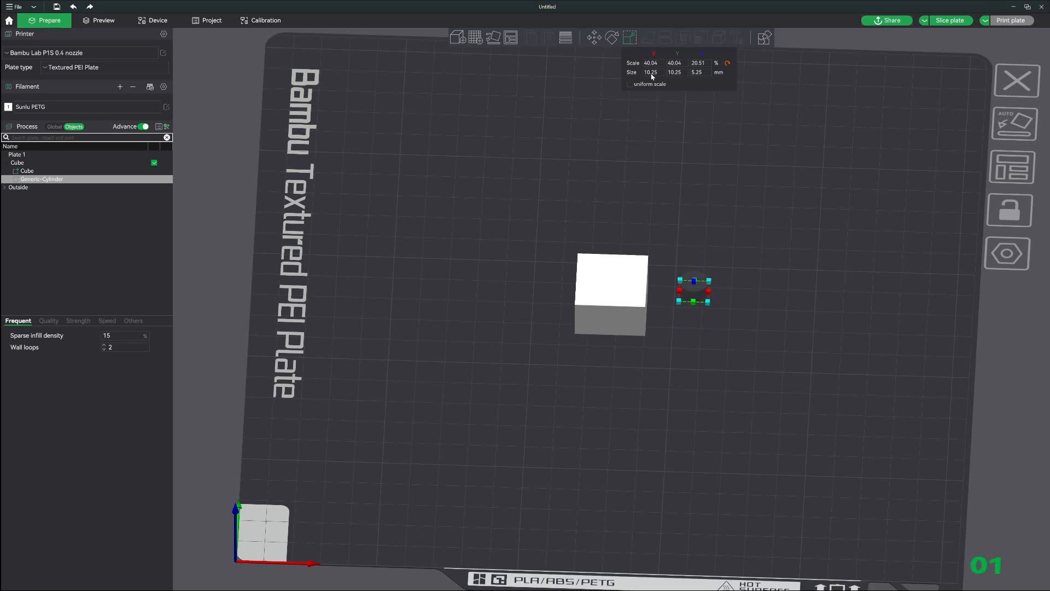
Centre the cylinder on the cube from its context menu
right_click(699, 294)
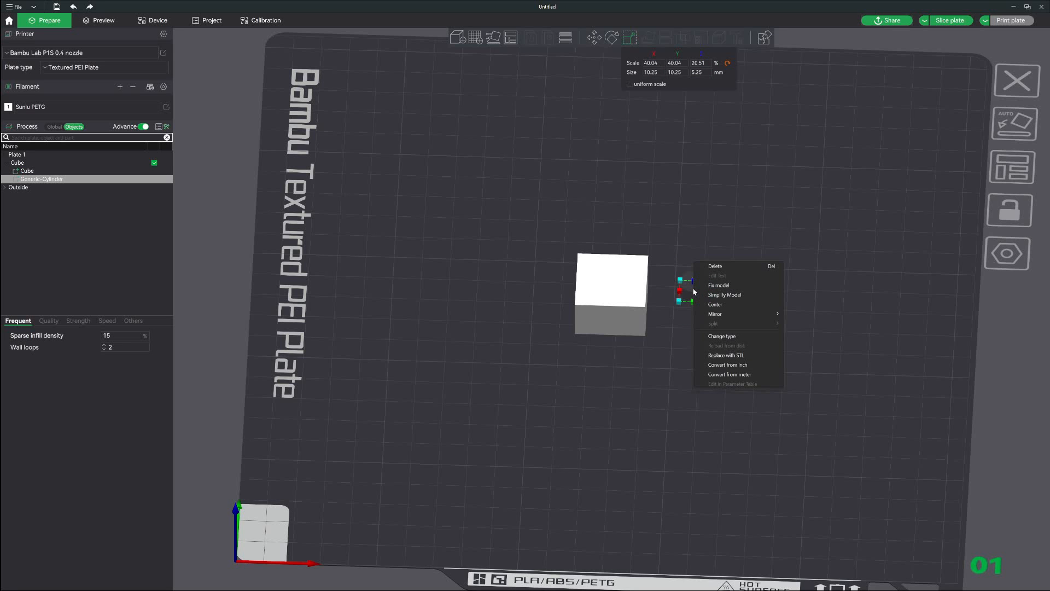
left_click(727, 309)
left_click(701, 319)
left_click_drag(702, 319, 698, 320)
Move the cylinder to a Z position of 3 mm so it sits inside the cube
left_click(611, 278)
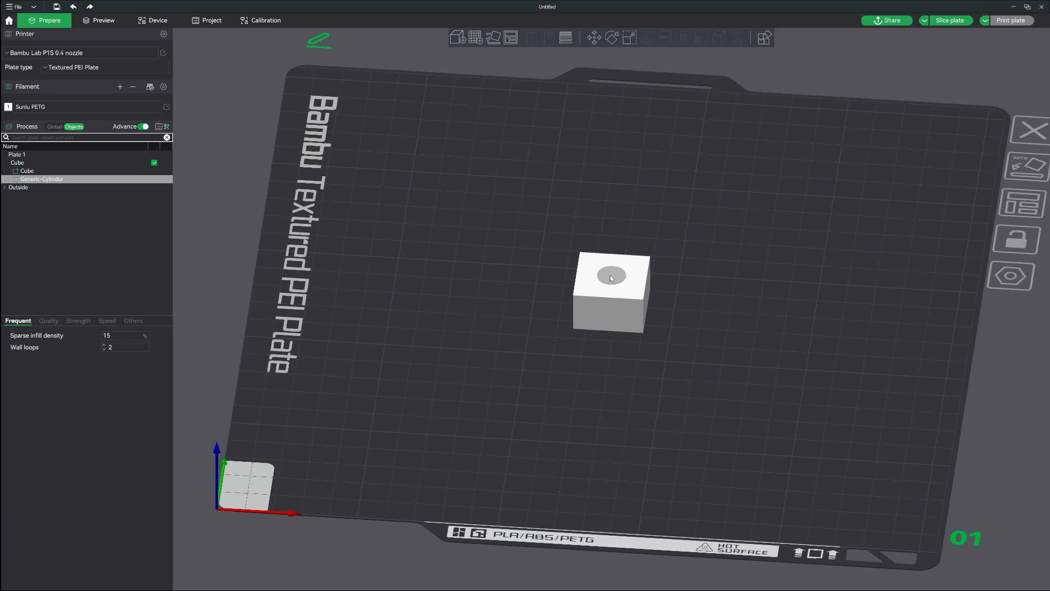
left_click(594, 39)
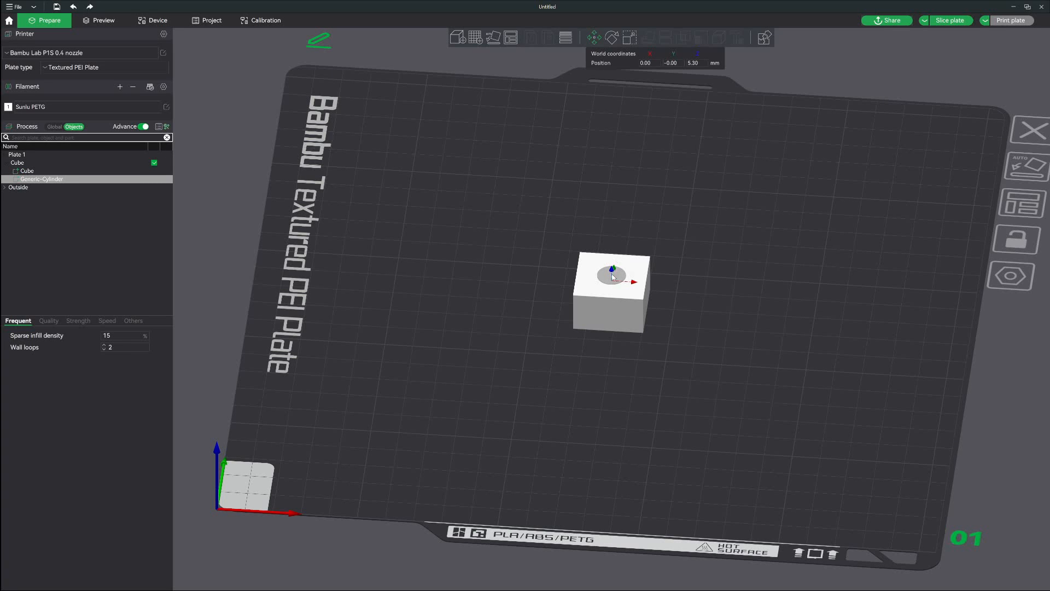
mouse_move(612, 270)
left_mouse_down()
mouse_move(621, 237)
mouse_move(614, 279)
left_mouse_up()
key("Return")
left_click(951, 20)
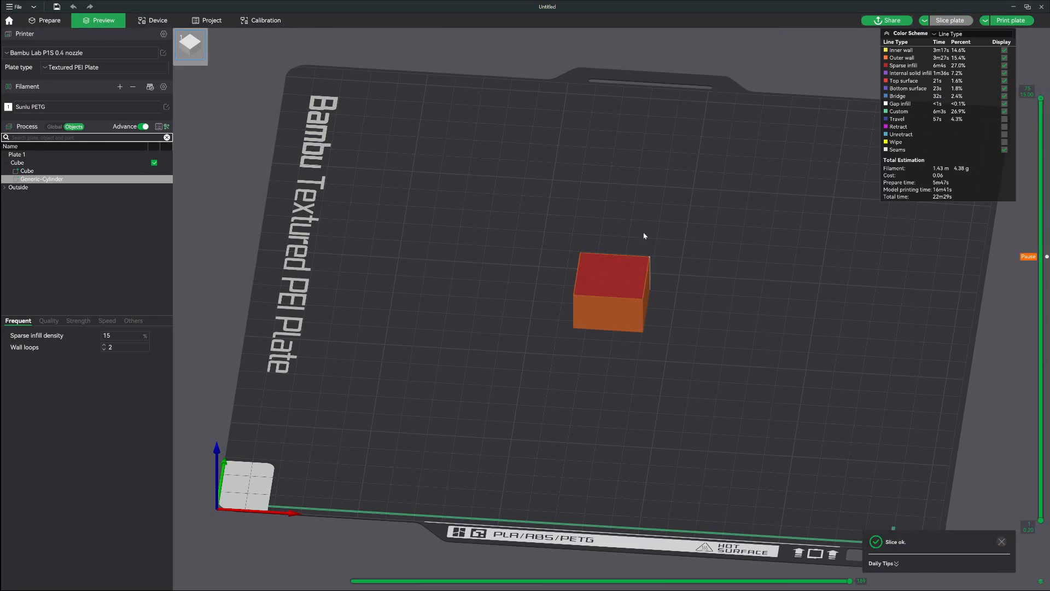
mouse_move(1042, 99)
left_mouse_down()
mouse_move(1046, 197)
mouse_move(1048, 160)
left_mouse_up()
key("ctrl+Tab")
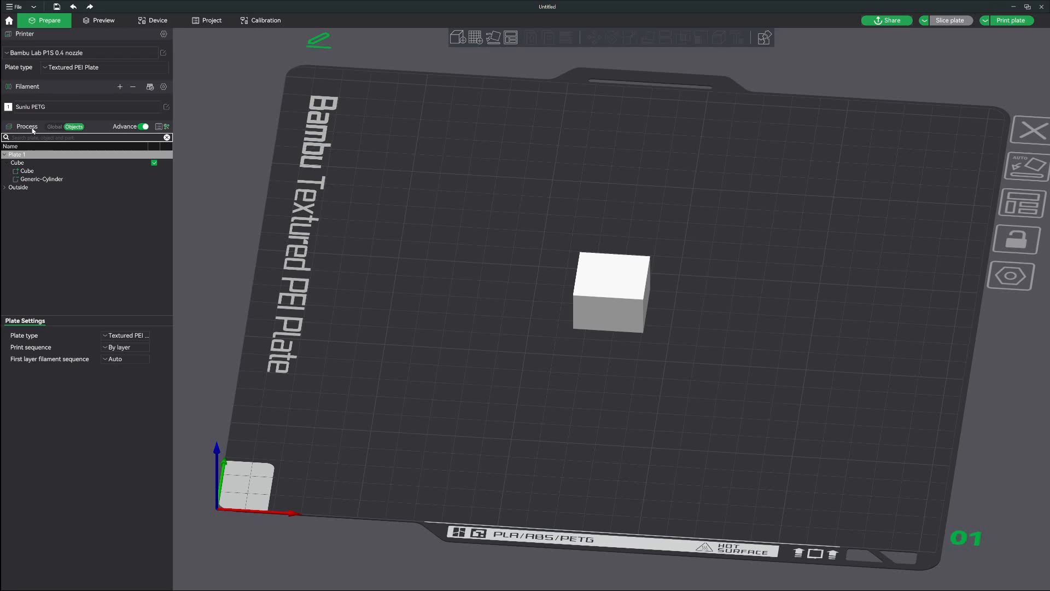
Drag the Generic-Cylinder down along Z to about 2.90 mm inside the cube
left_click(33, 179)
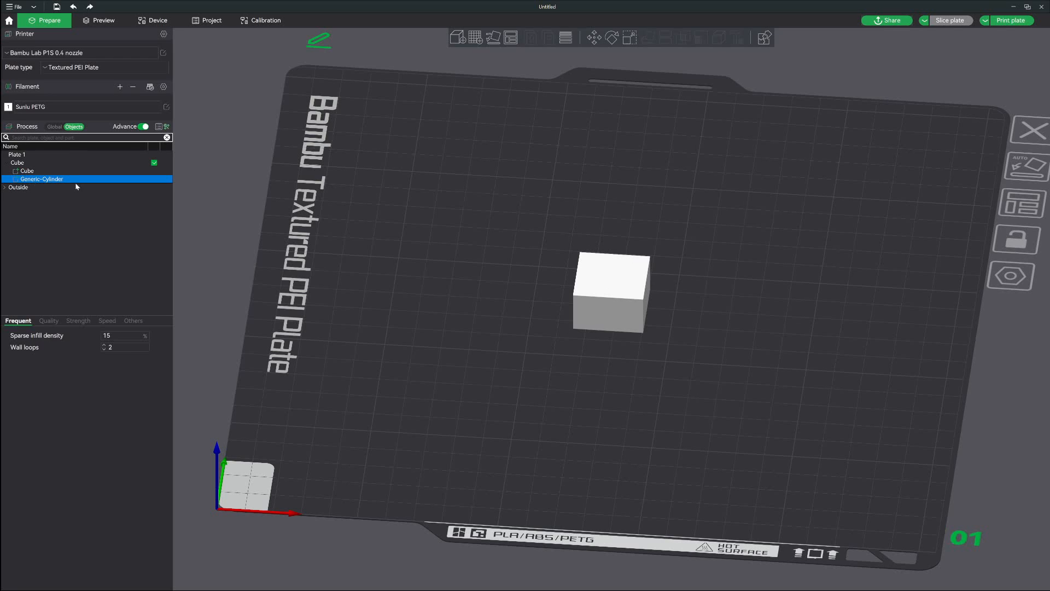
left_click(595, 37)
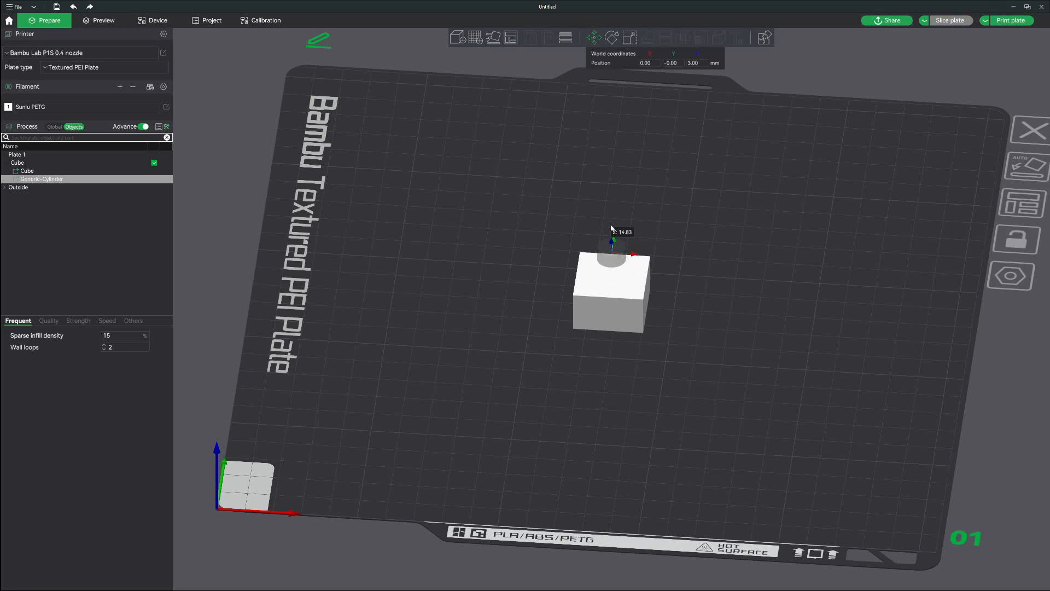
key("s")
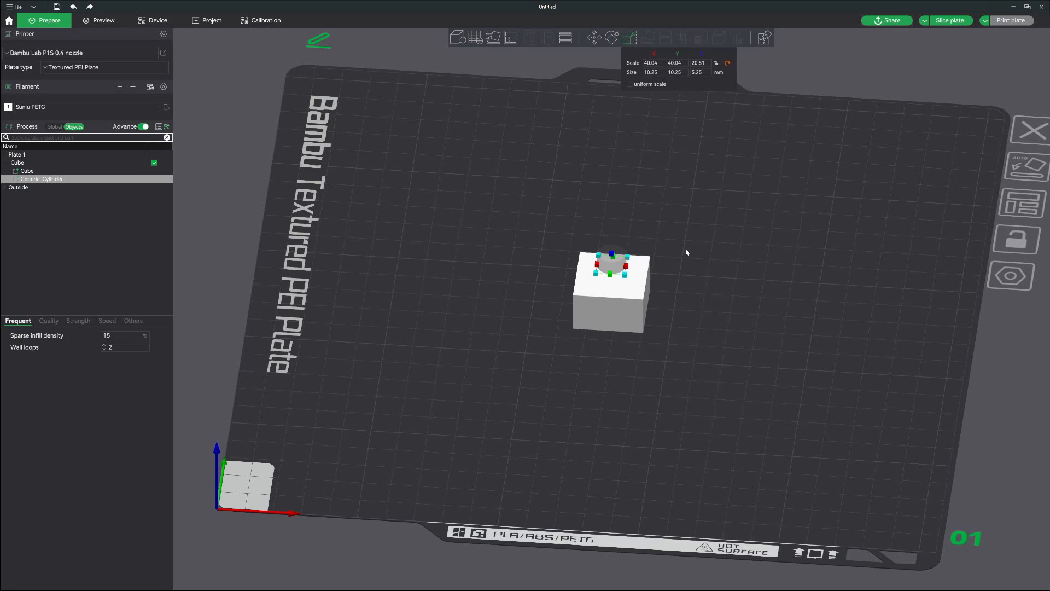
left_click(596, 37)
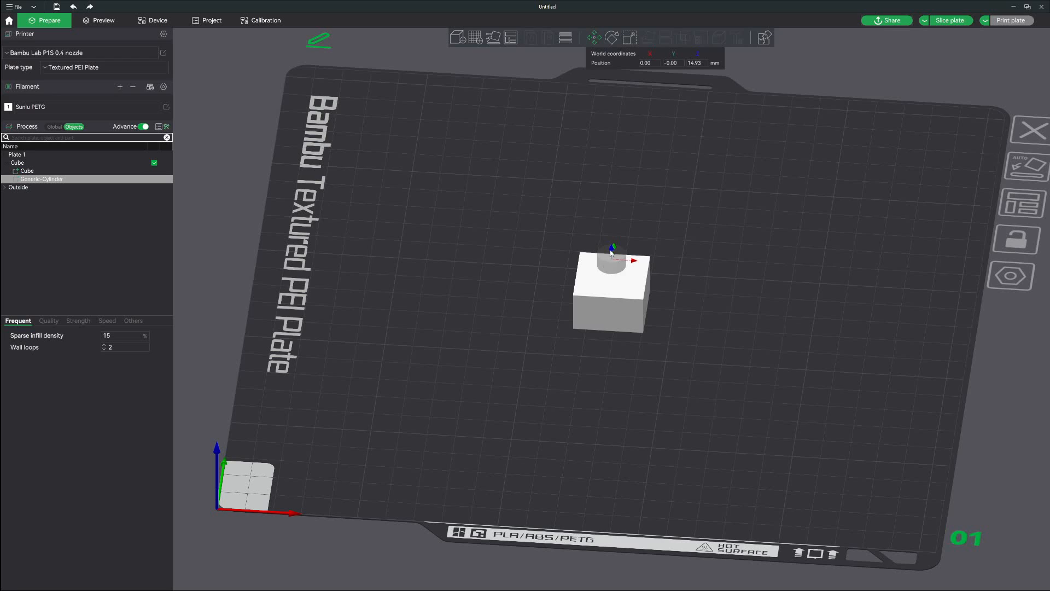
mouse_move(612, 251)
left_mouse_down()
mouse_move(608, 289)
mouse_move(612, 240)
mouse_move(623, 301)
left_mouse_up()
Slice the plate and add a pause at the layer before the cavity's top closes
left_click(104, 21)
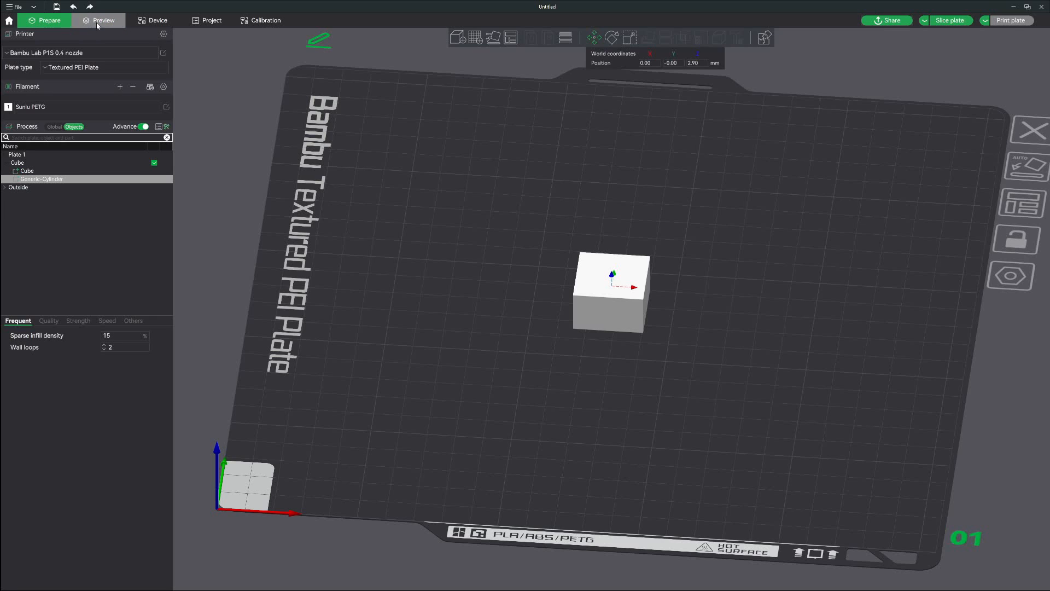
mouse_move(1041, 211)
left_mouse_down()
mouse_move(1041, 144)
mouse_move(1040, 155)
left_mouse_up()
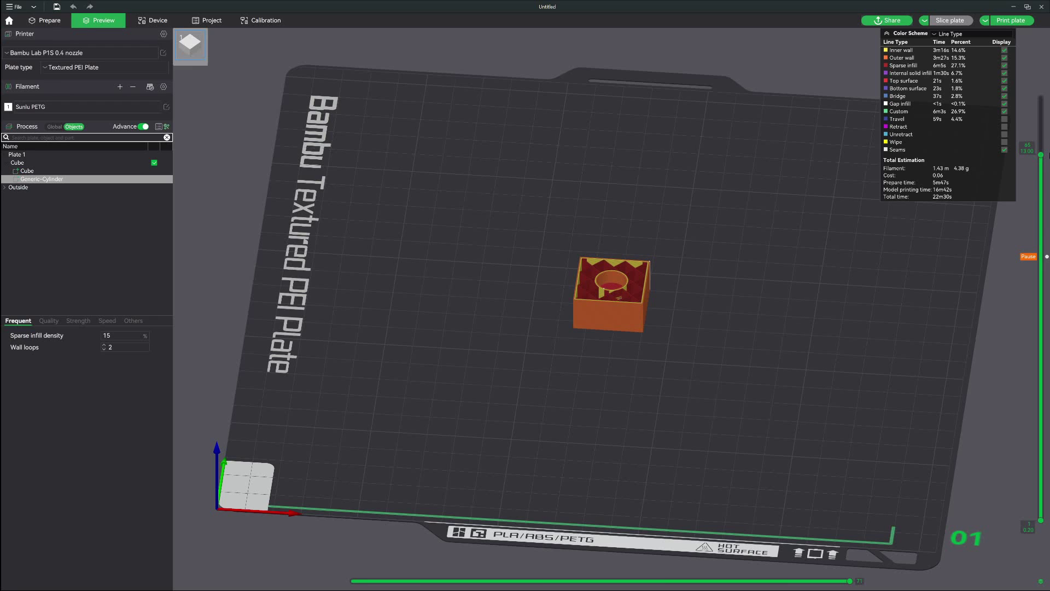
right_click(1041, 157)
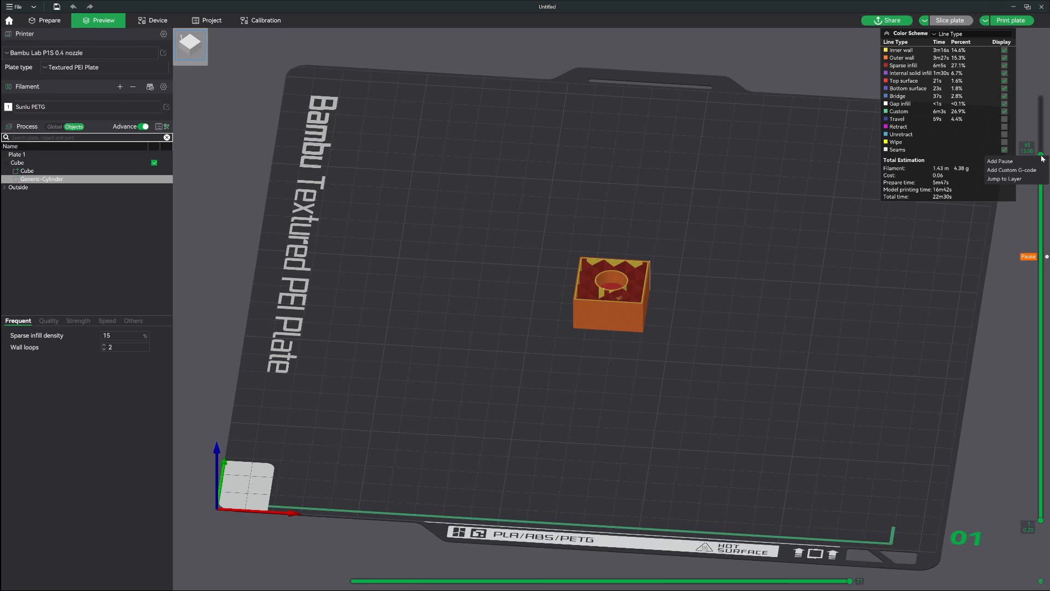
left_click(1003, 162)
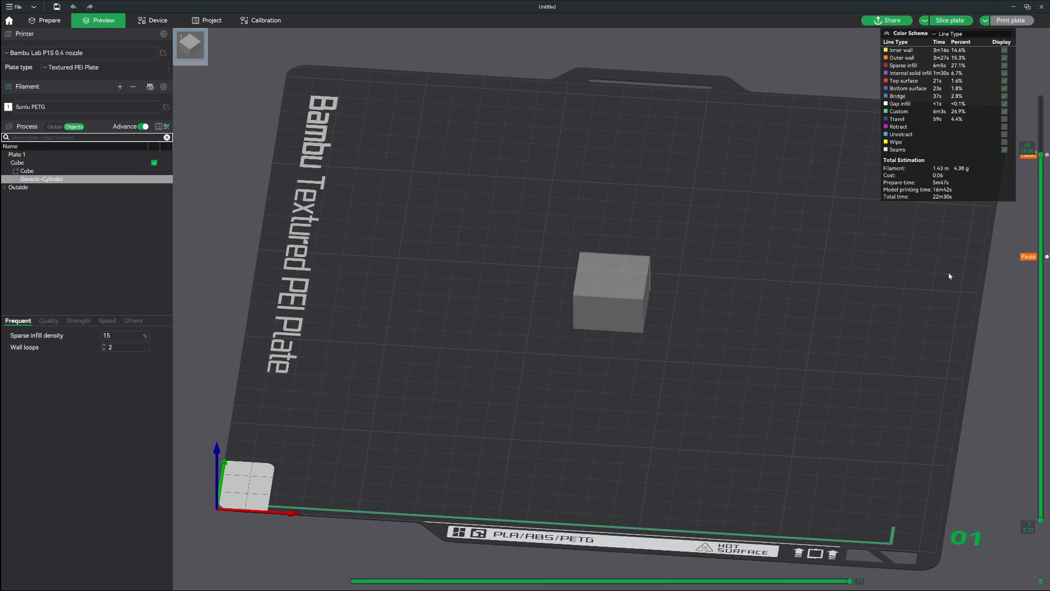
left_click_drag(1042, 196, 1041, 92)
left_click_drag(747, 344, 692, 258)
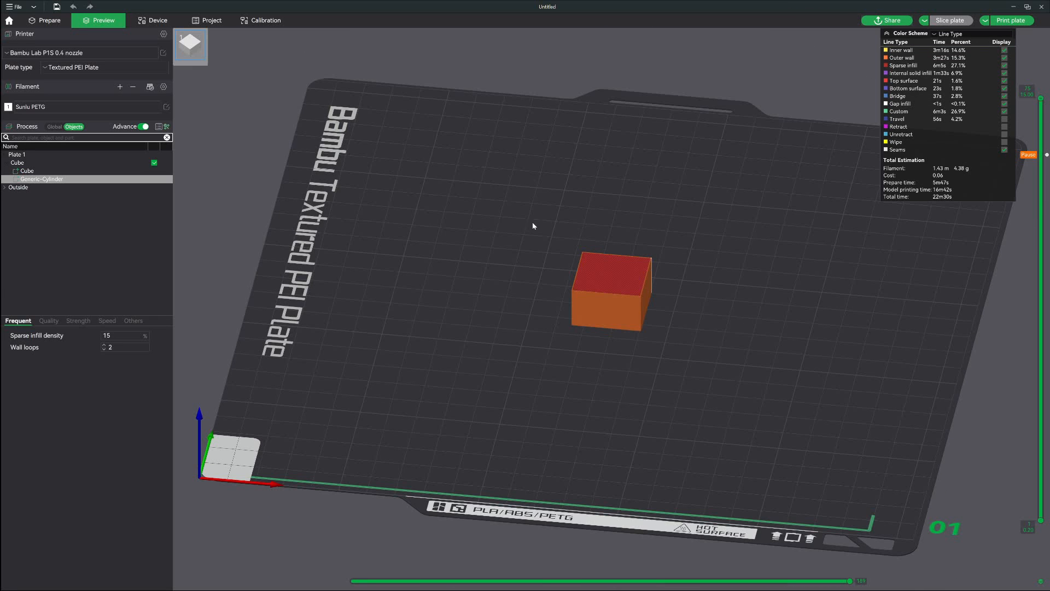